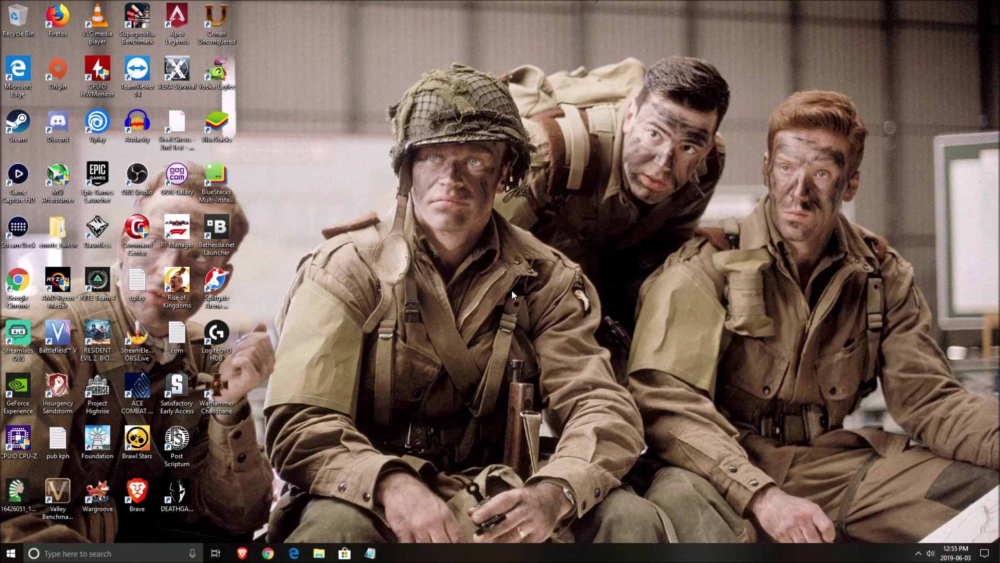
Step: Confirm Game Mode and Game bar recording are both Off in Windows Settings, then close Settings
click(100, 555)
text(game)
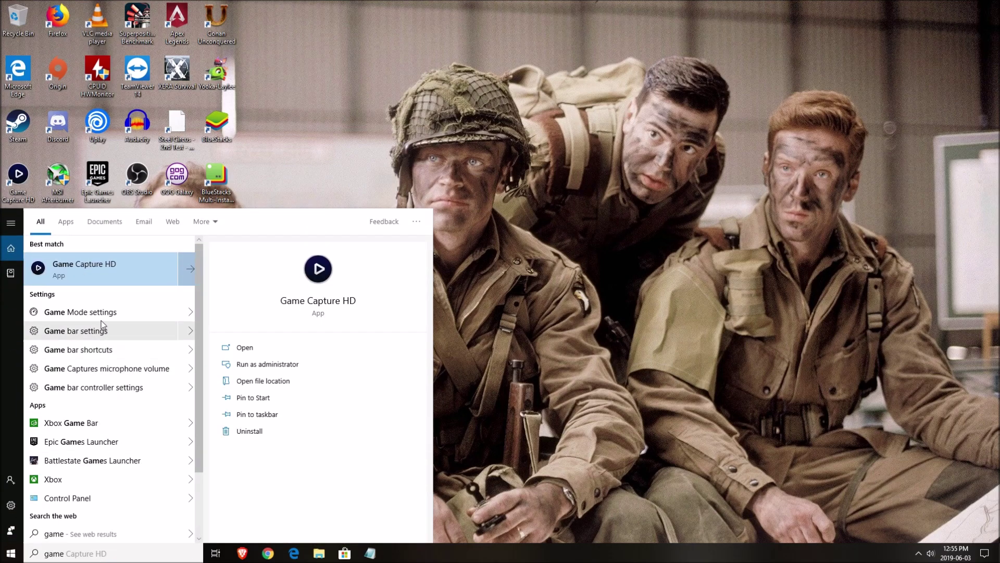
click(81, 313)
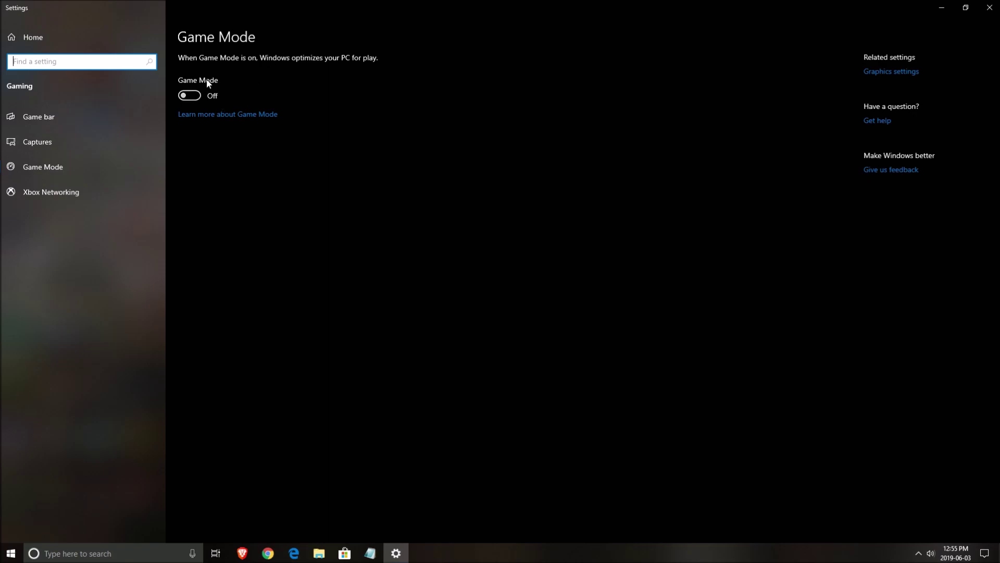
click(57, 118)
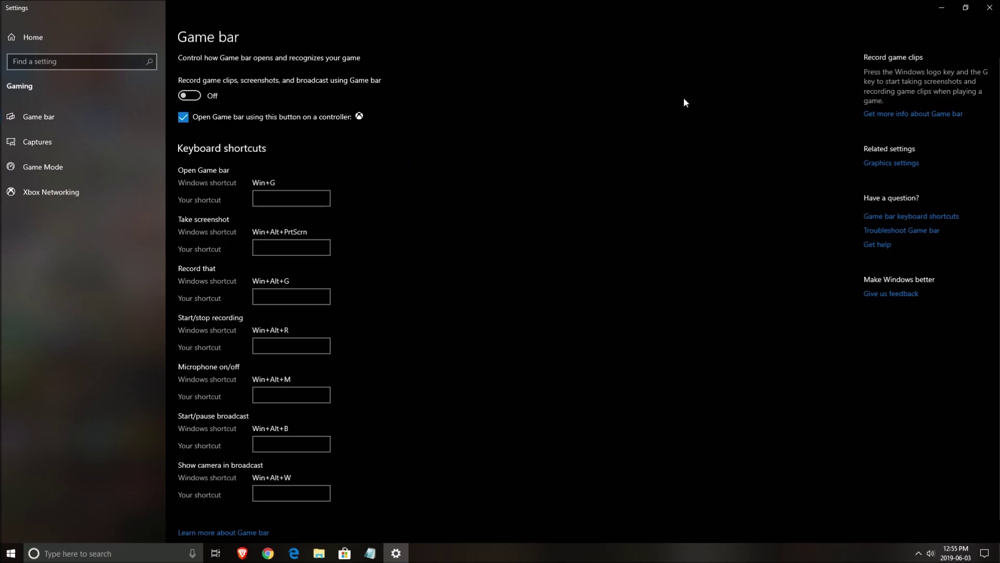
click(987, 16)
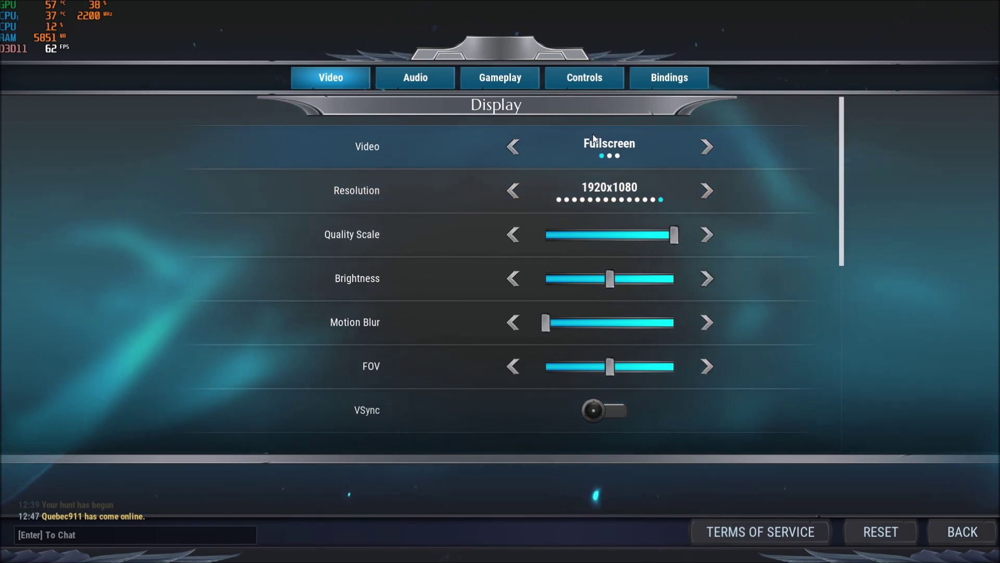
scroll(594, 187, down, 1)
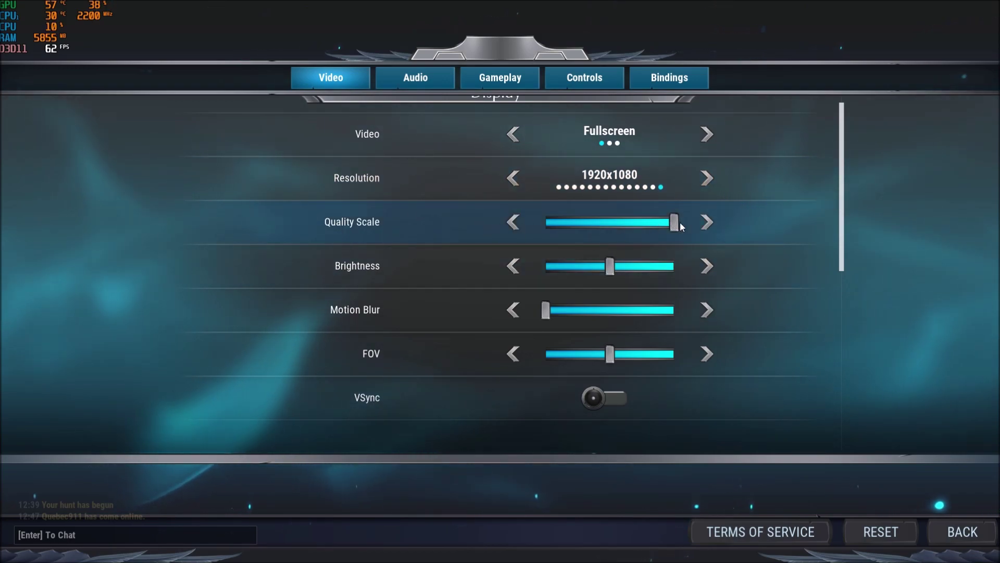
drag(676, 222, 730, 233)
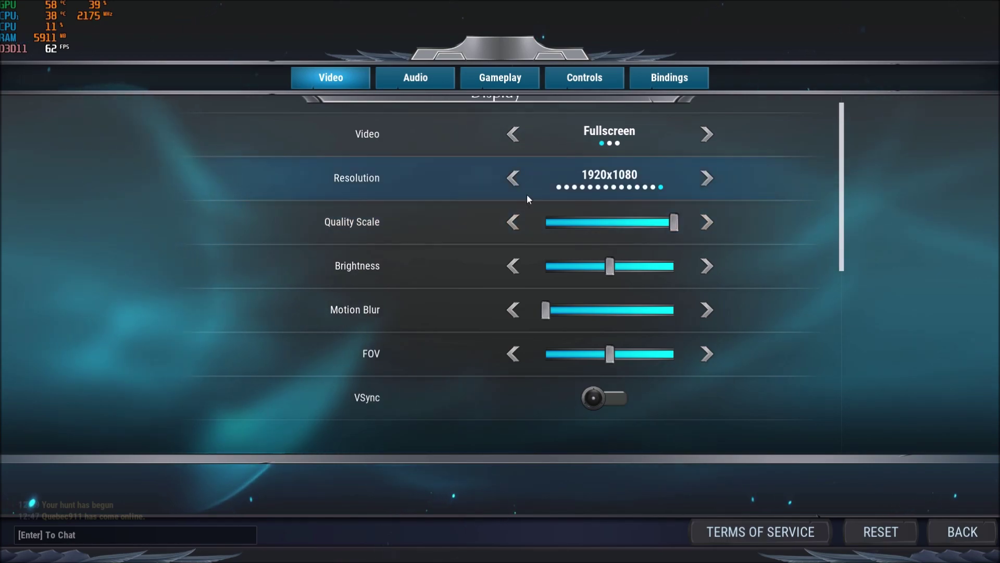
scroll(527, 188, down, 1)
scroll(379, 213, down, 3)
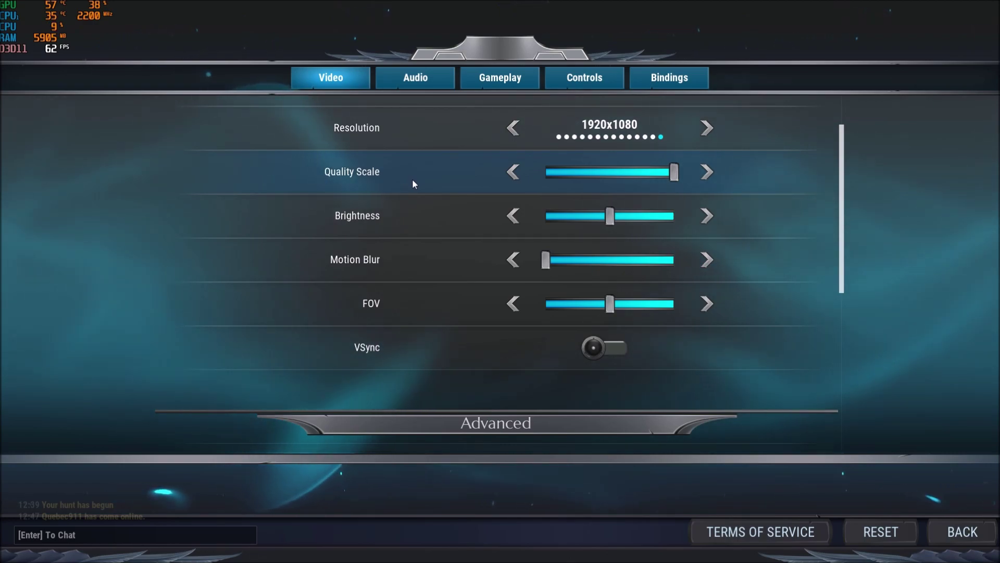
scroll(465, 190, down, 1)
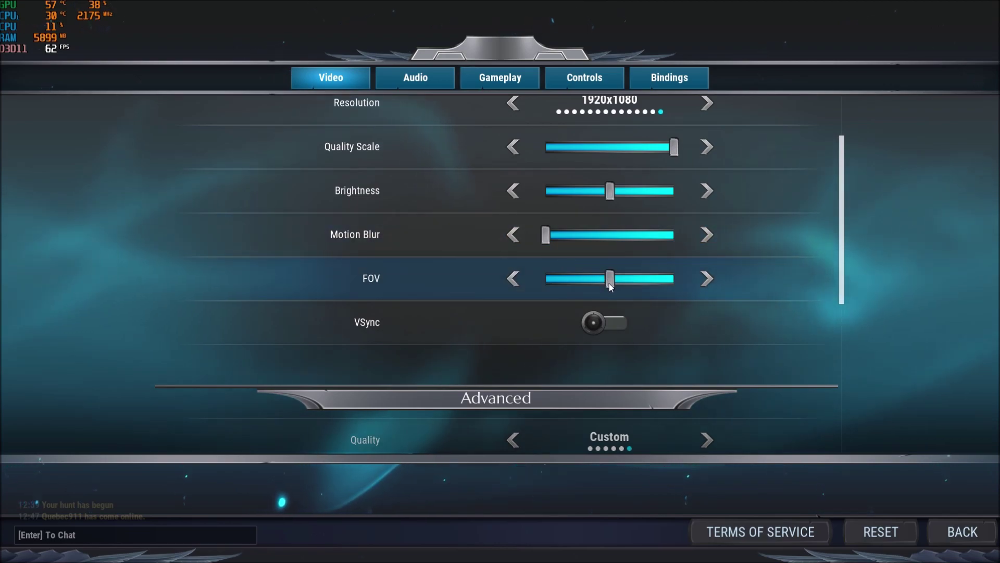
click(544, 281)
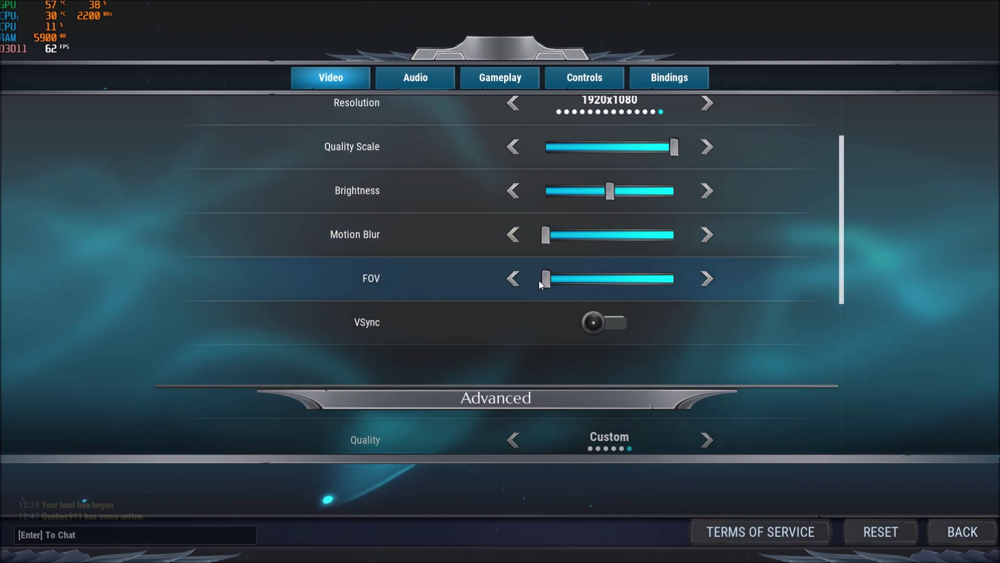
drag(546, 278, 609, 278)
scroll(396, 276, down, 1)
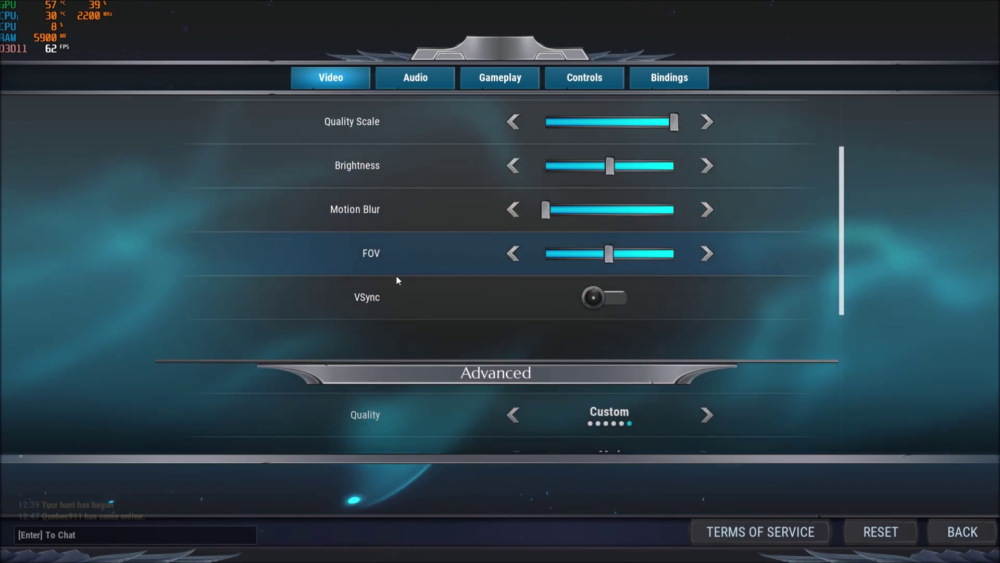
scroll(489, 295, down, 3)
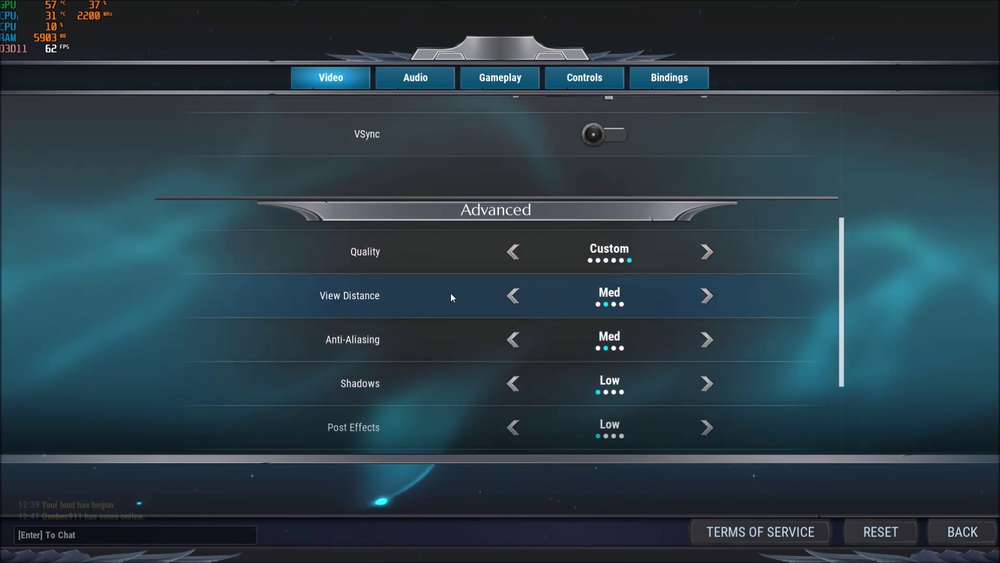
scroll(452, 295, down, 3)
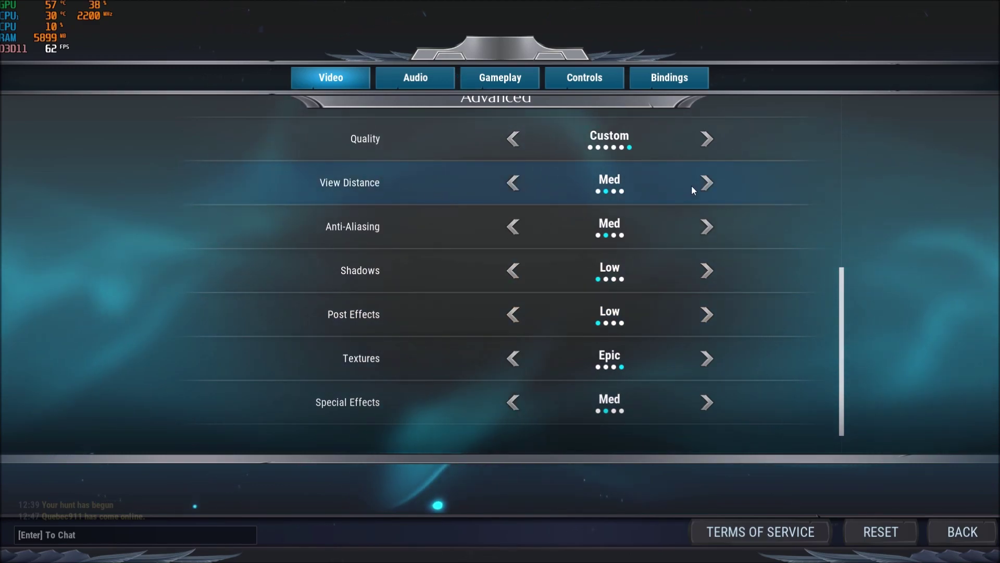
click(708, 186)
click(708, 186)
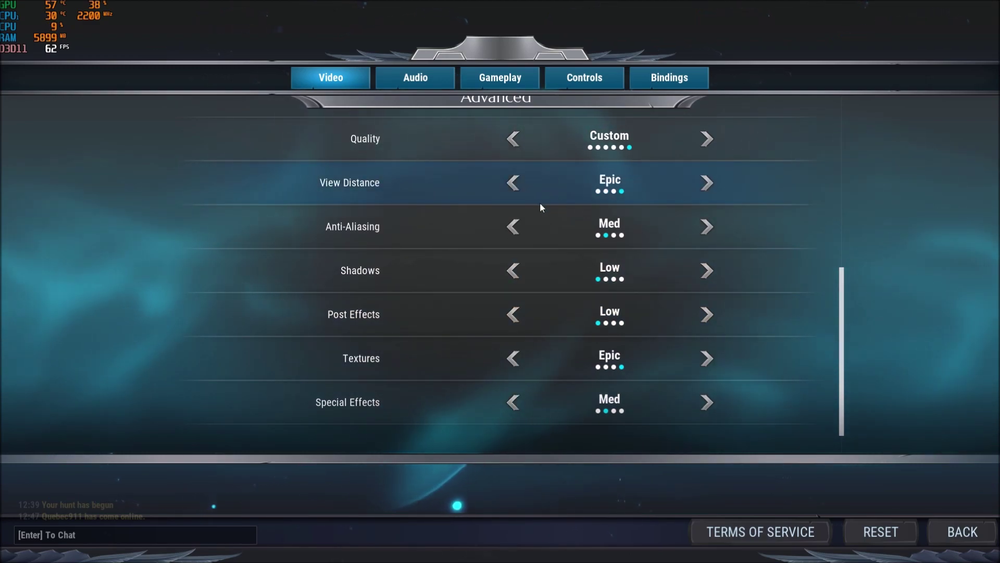
click(514, 191)
click(514, 190)
click(514, 183)
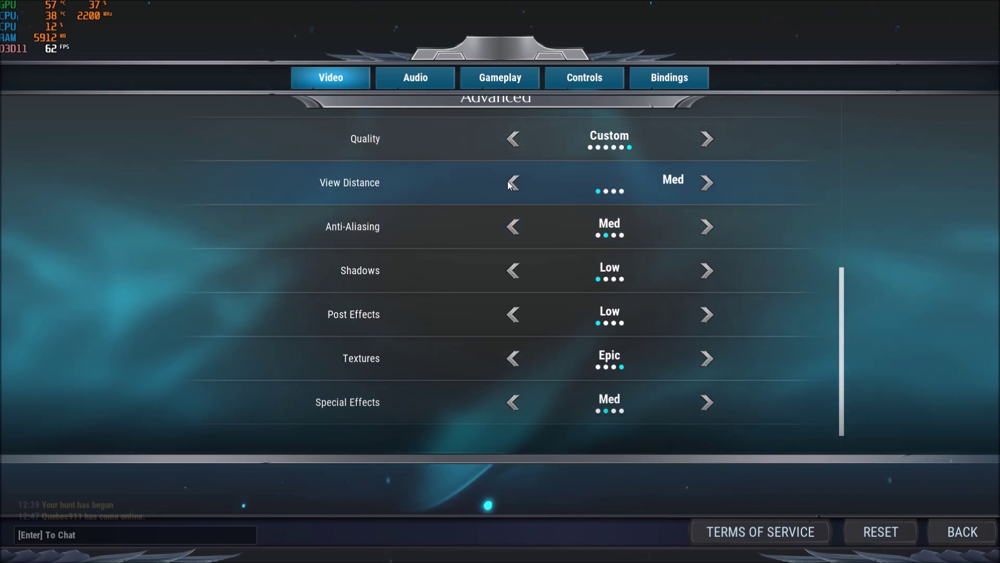
click(699, 189)
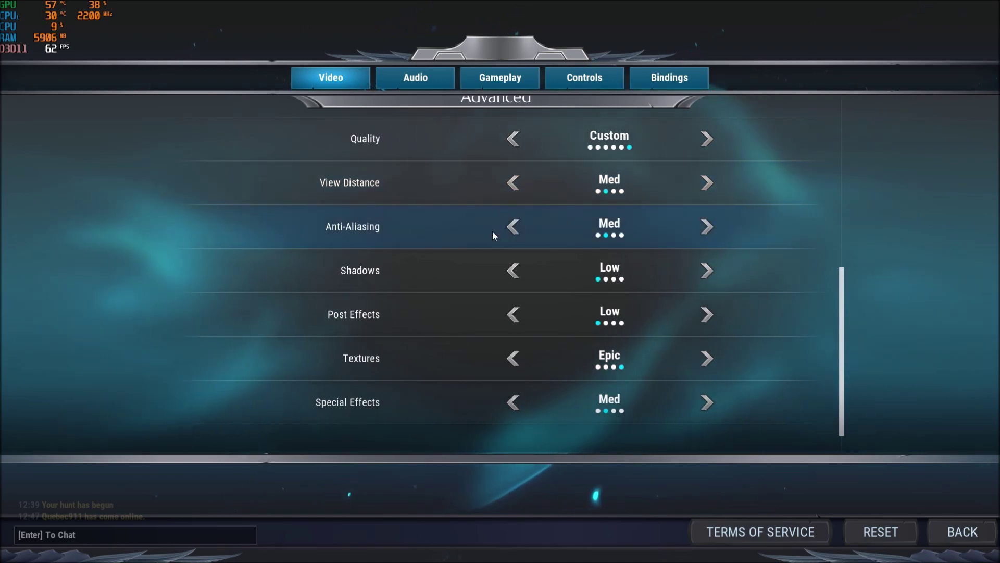
click(707, 227)
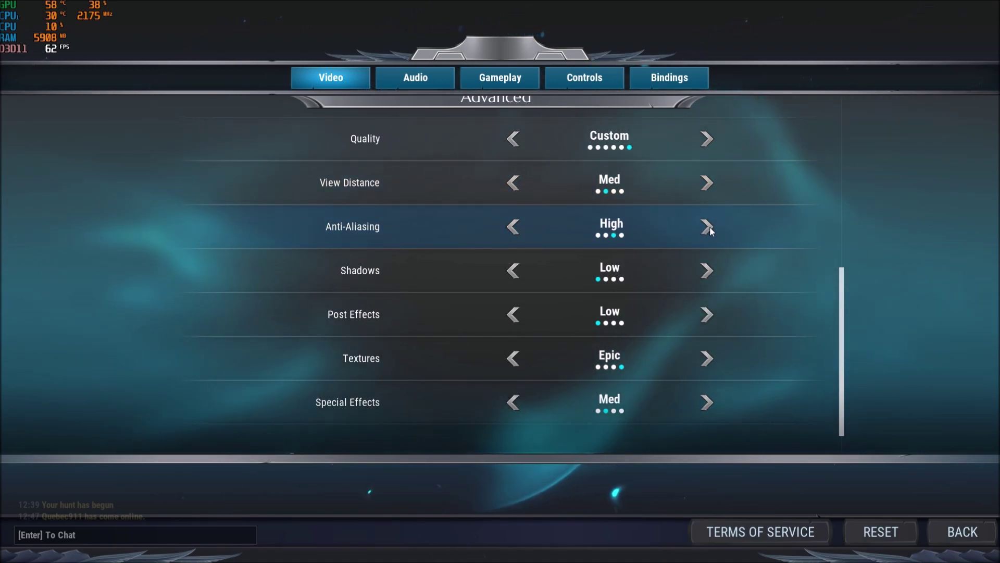
click(707, 227)
click(513, 226)
click(513, 226)
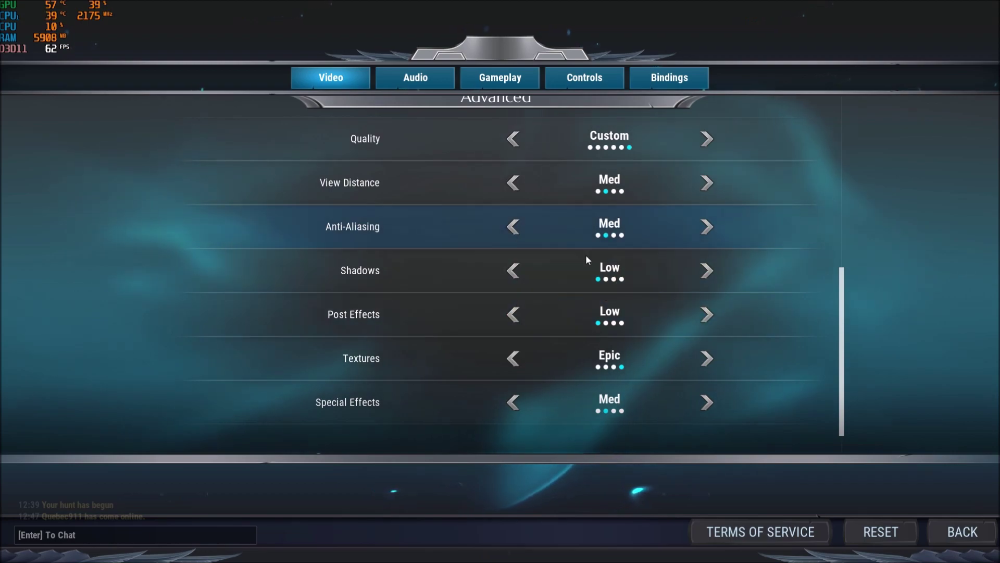
click(519, 231)
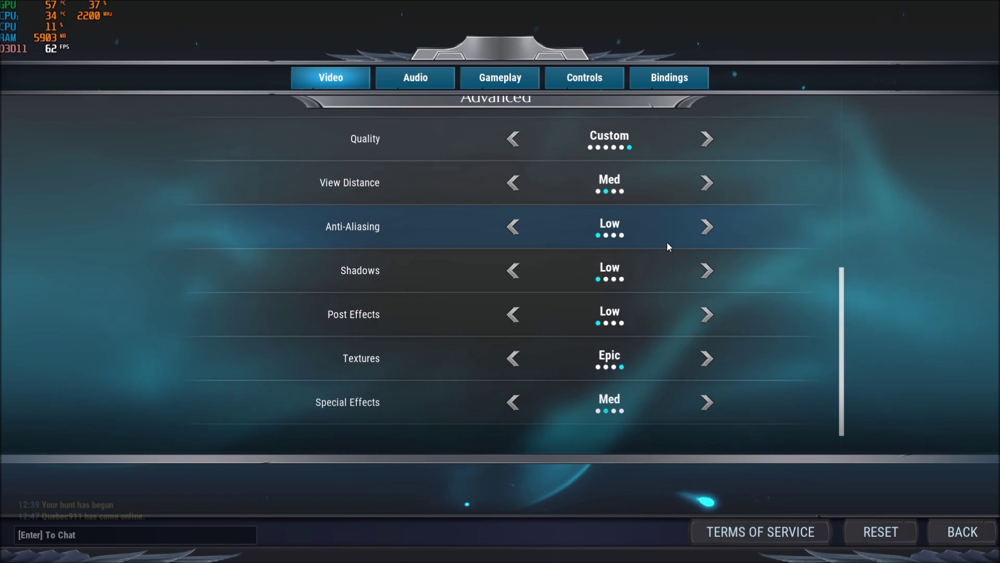
click(705, 227)
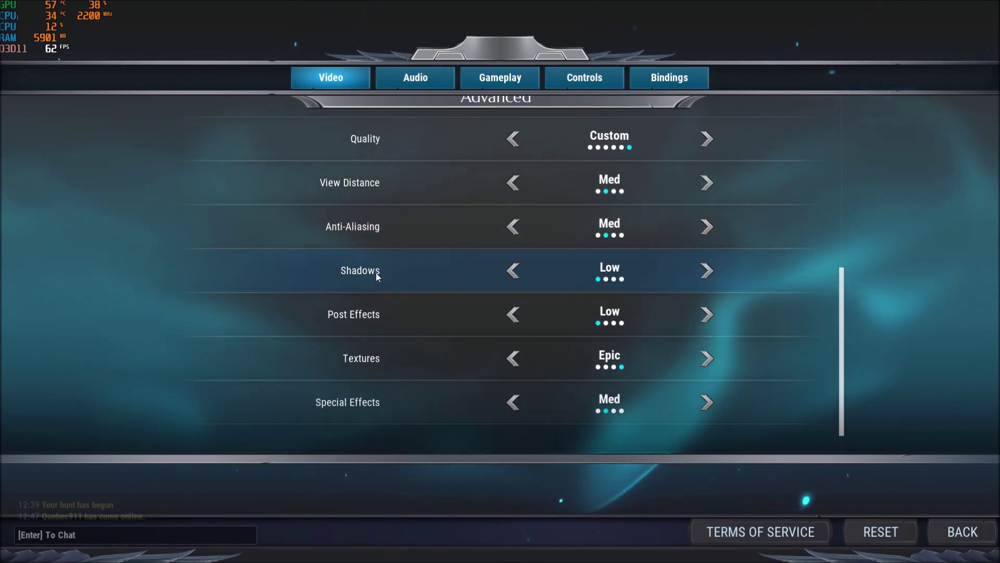
click(706, 270)
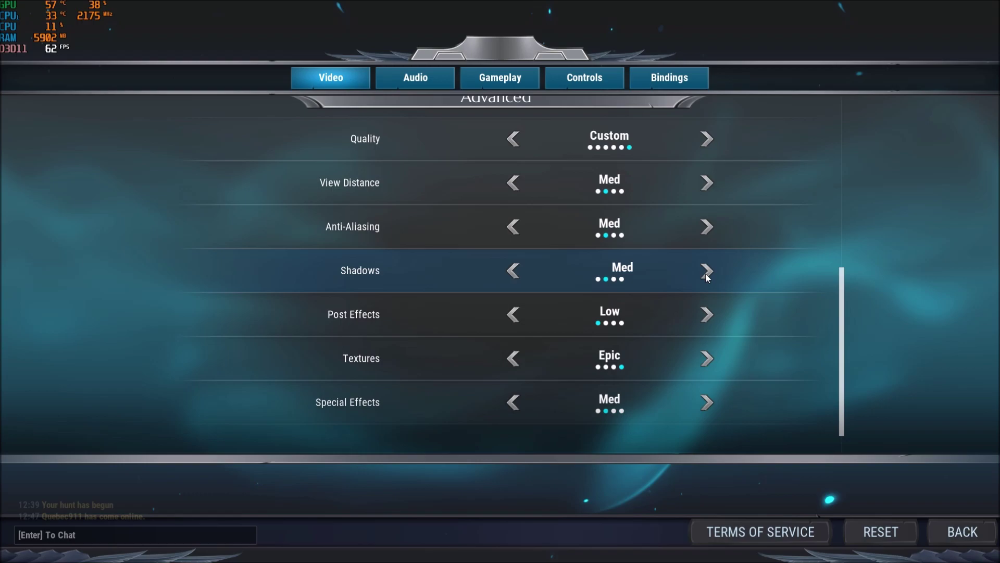
click(707, 271)
click(707, 270)
click(512, 271)
click(513, 270)
click(512, 270)
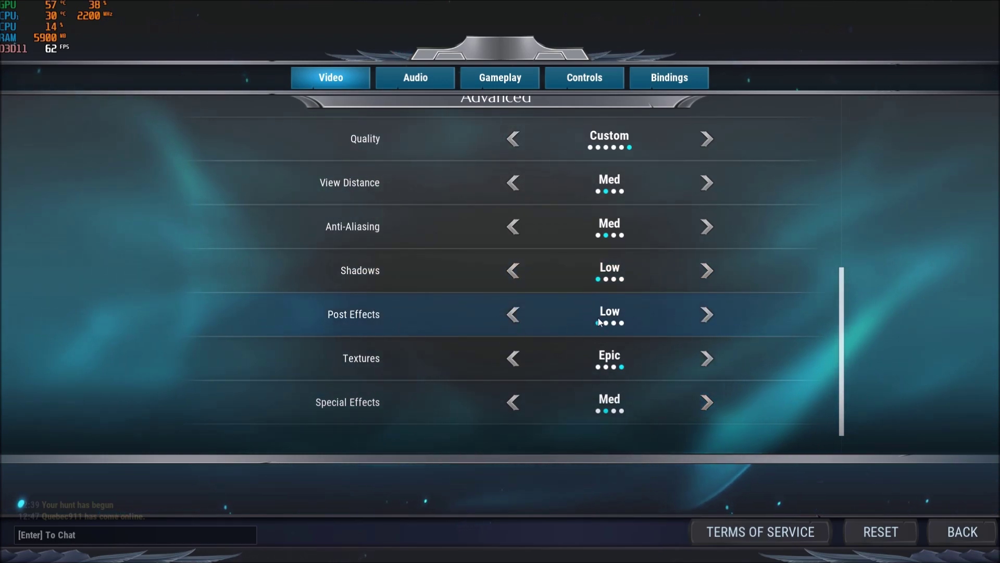
click(705, 314)
click(705, 314)
click(513, 315)
click(513, 314)
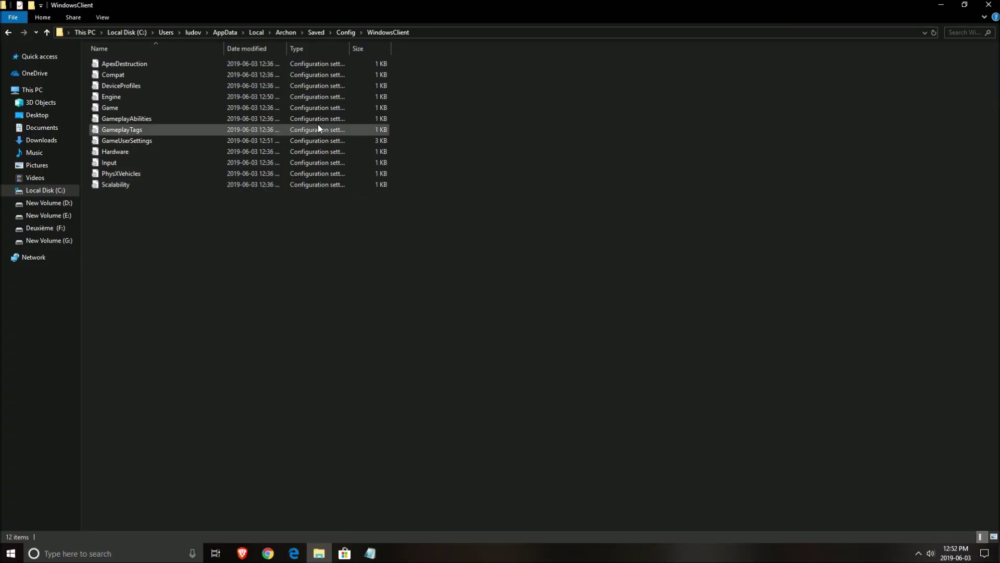
Step: Select the GameUserSettings file in the WindowsClient config folder, then clear the selection
click(150, 140)
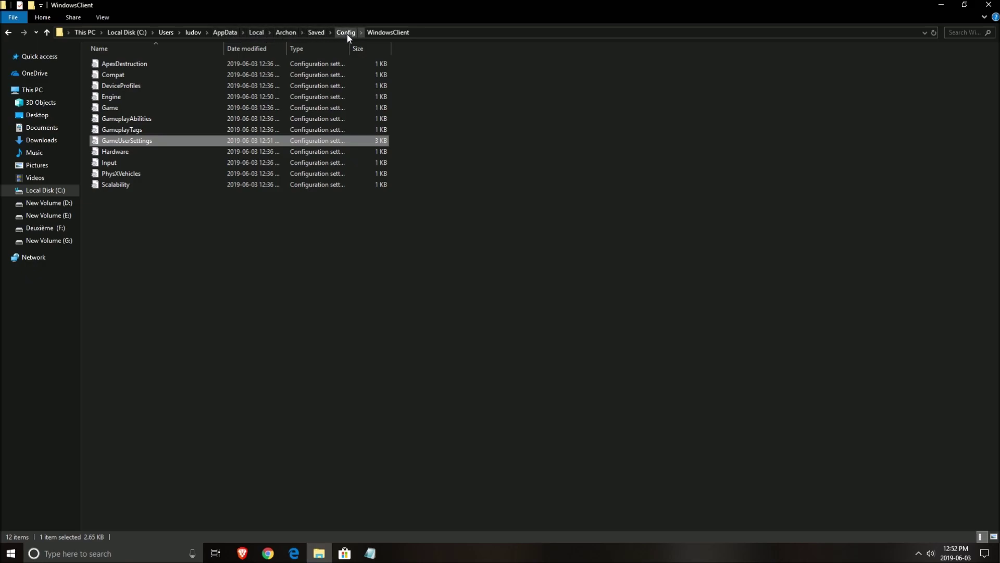
click(217, 222)
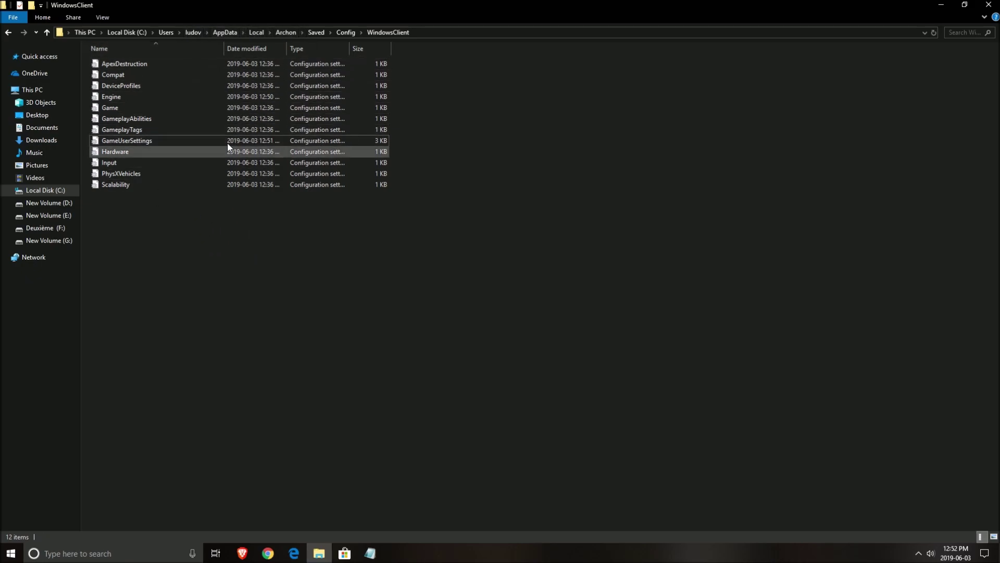
Step: Open GameUserSettings in Notepad with the window maximized
double_click(129, 141)
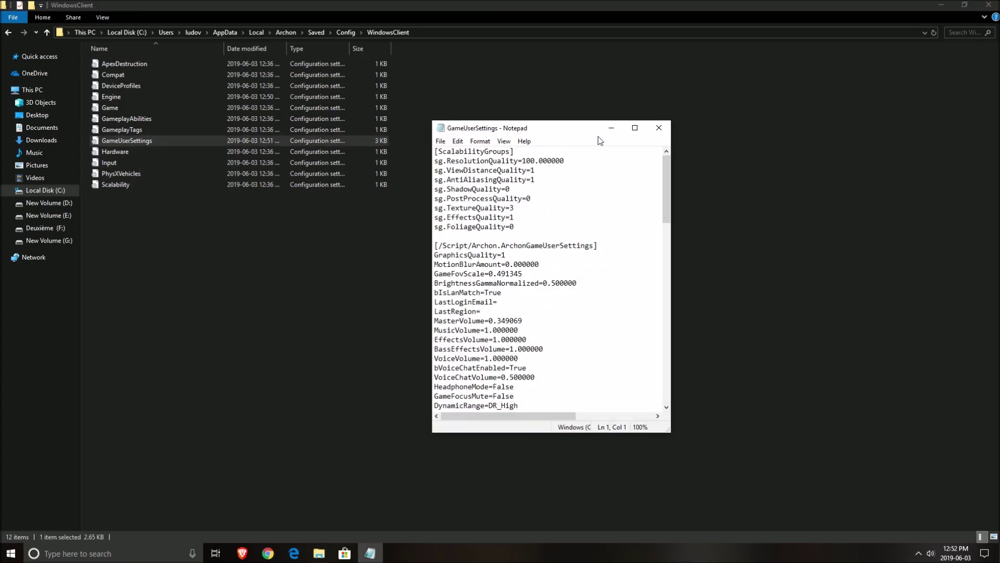
click(634, 131)
click(277, 222)
Step: Scroll through the settings and highlight the sg.FoliageQuality=0 line to verify its value
scroll(260, 261, down, 15)
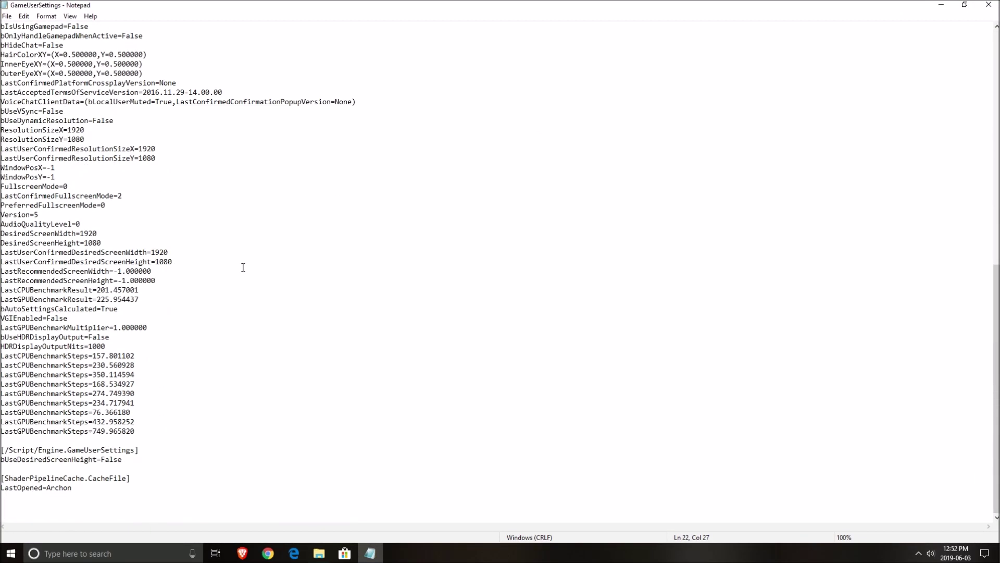
drag(257, 293, 6, 130)
click(267, 156)
scroll(150, 184, up, 17)
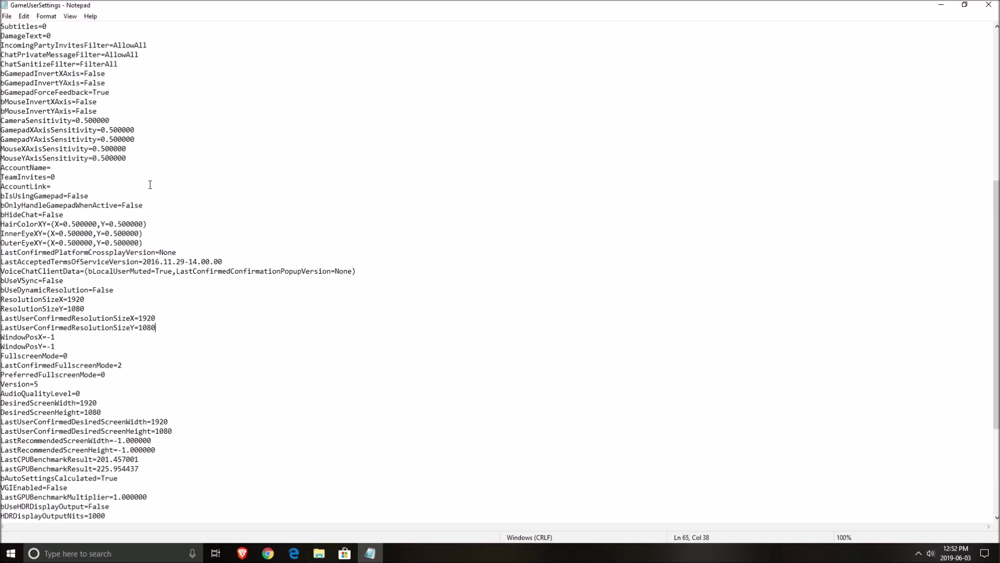
click(173, 195)
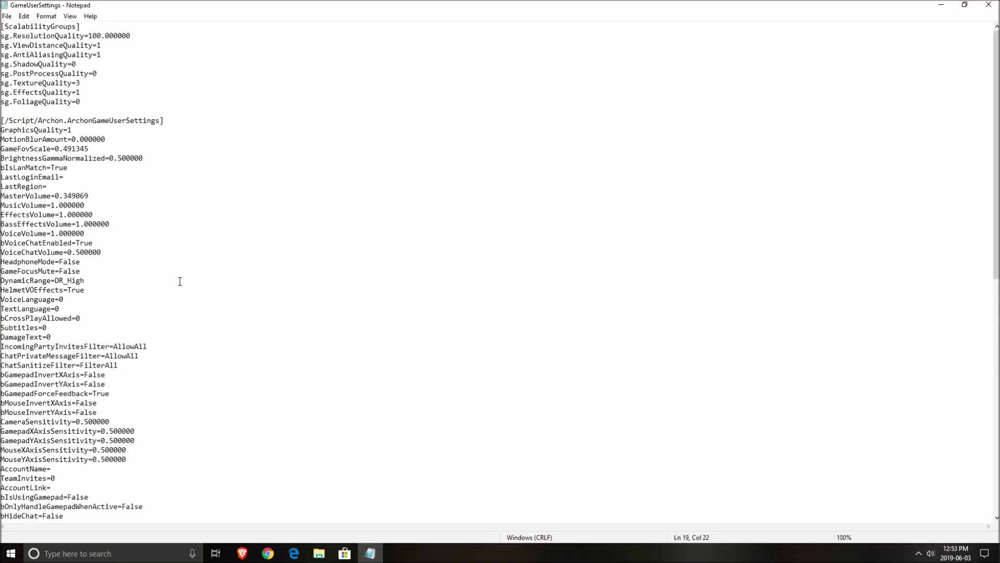
click(89, 108)
key(shift+Up)
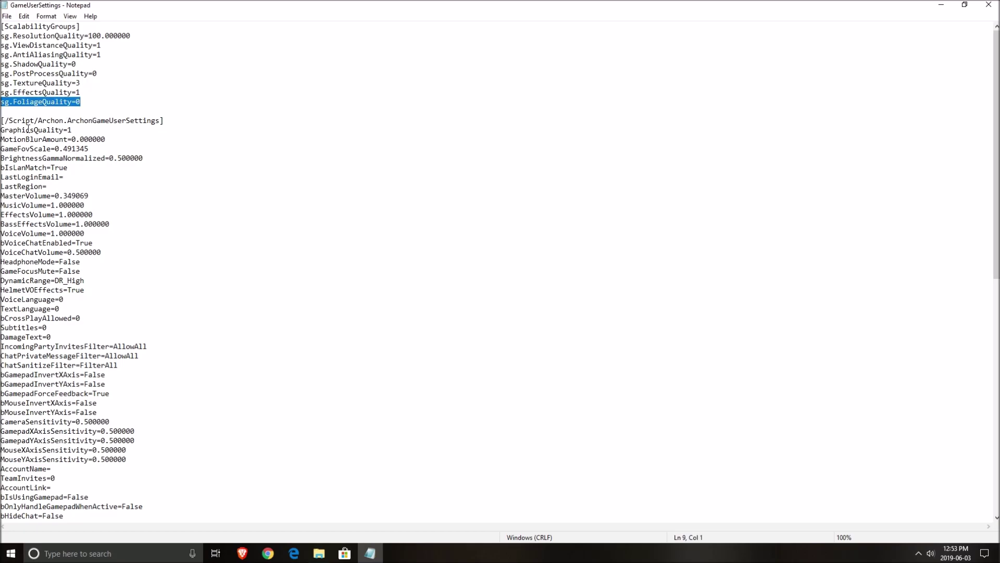
click(84, 103)
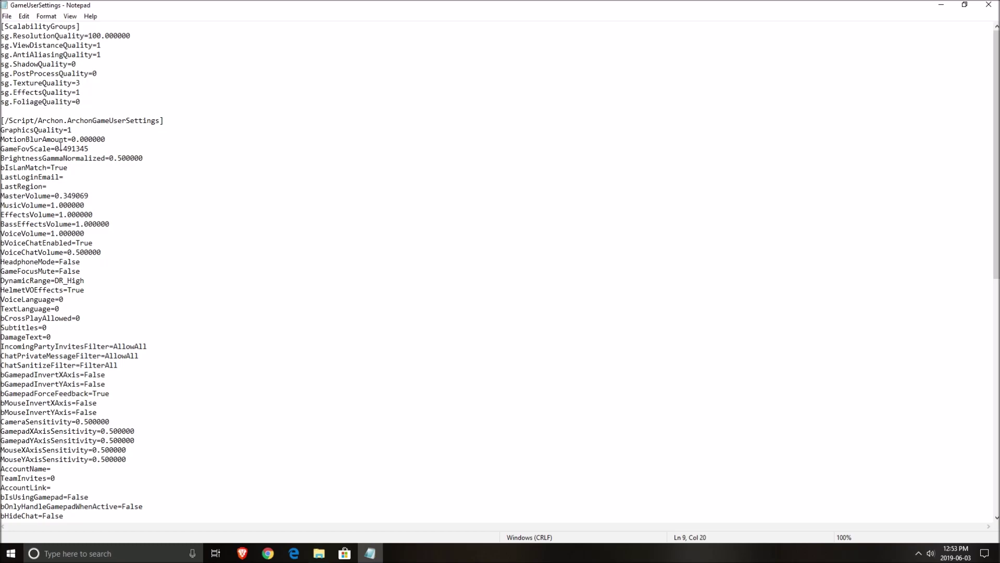